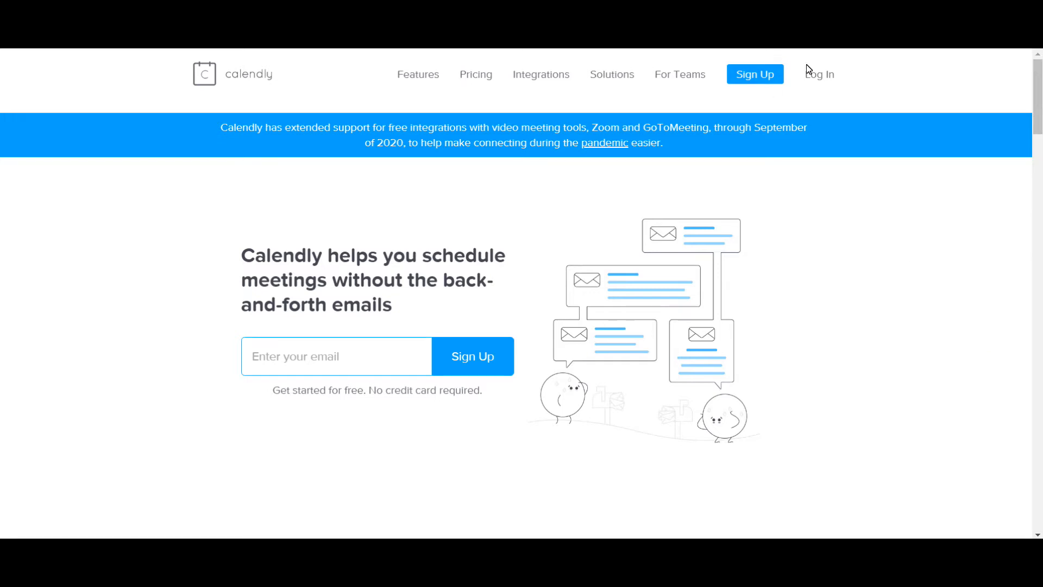
Step: Log in to Calendly with the Instructional Technology Google account
left_click(820, 75)
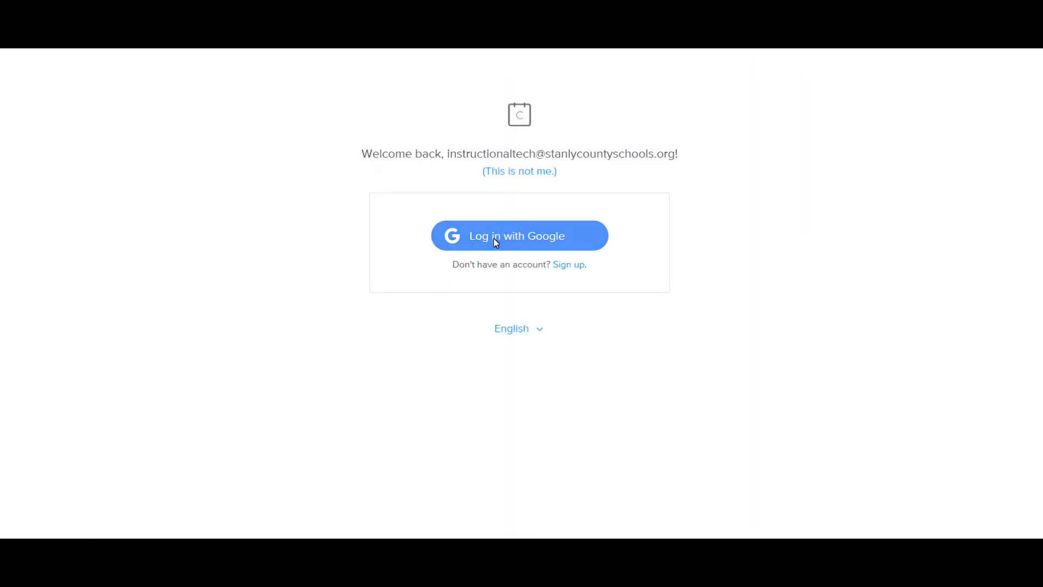
left_click(501, 236)
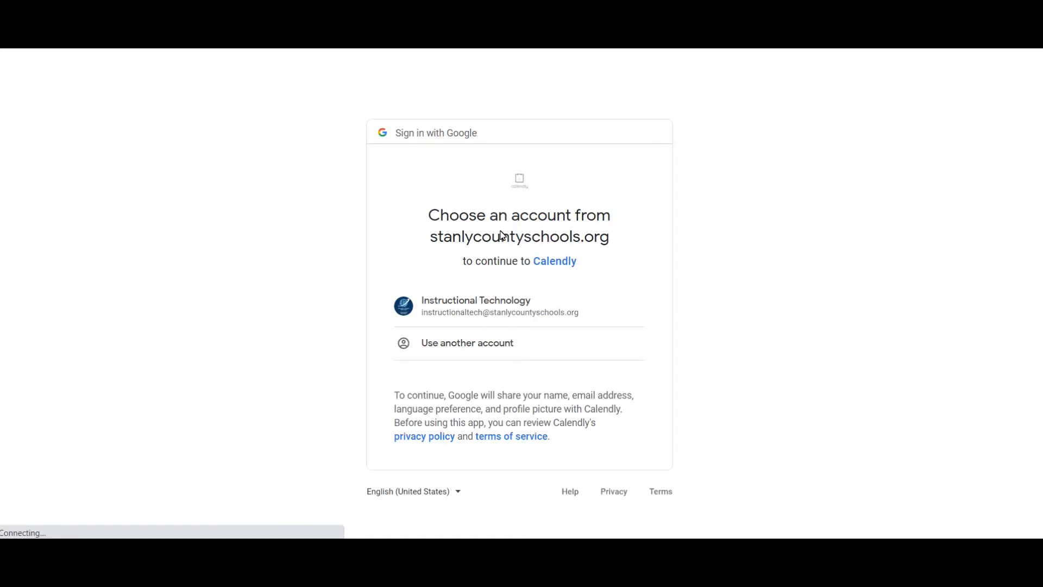
left_click(498, 313)
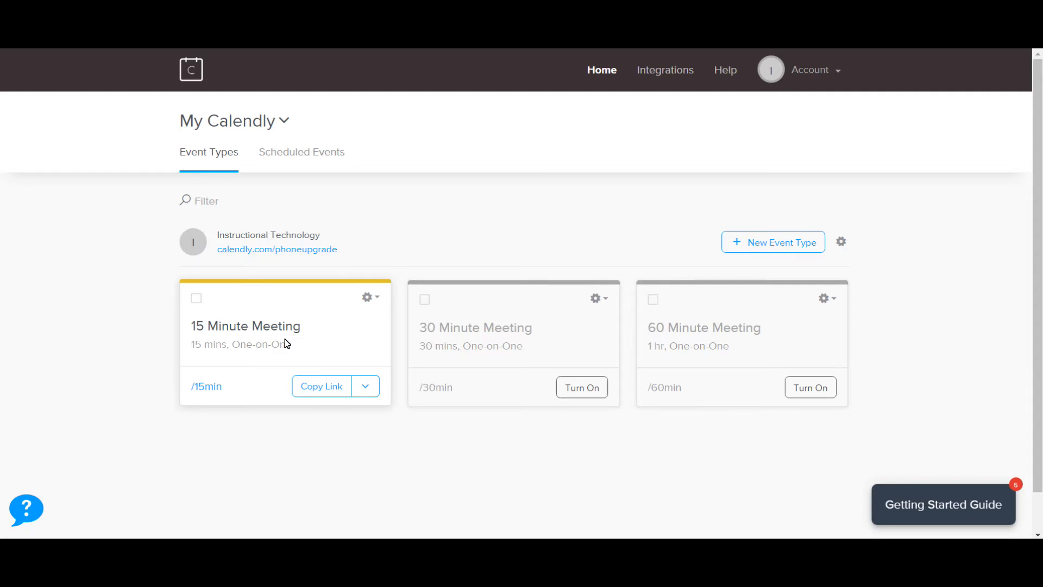
Step: Edit the 15 Minute Meeting event type and set its location to Google Meet
left_click(371, 299)
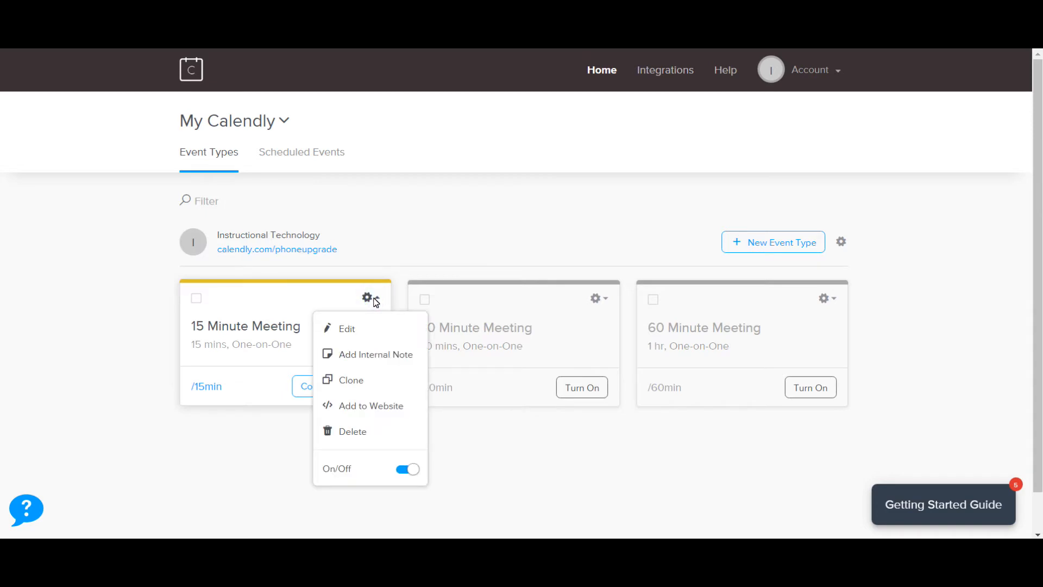
left_click(346, 329)
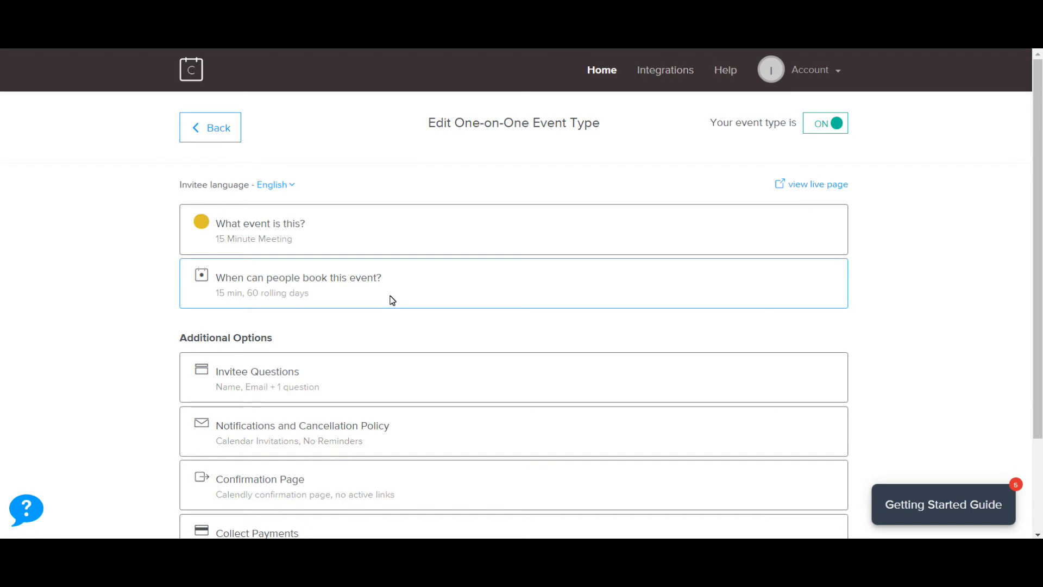
left_click(278, 231)
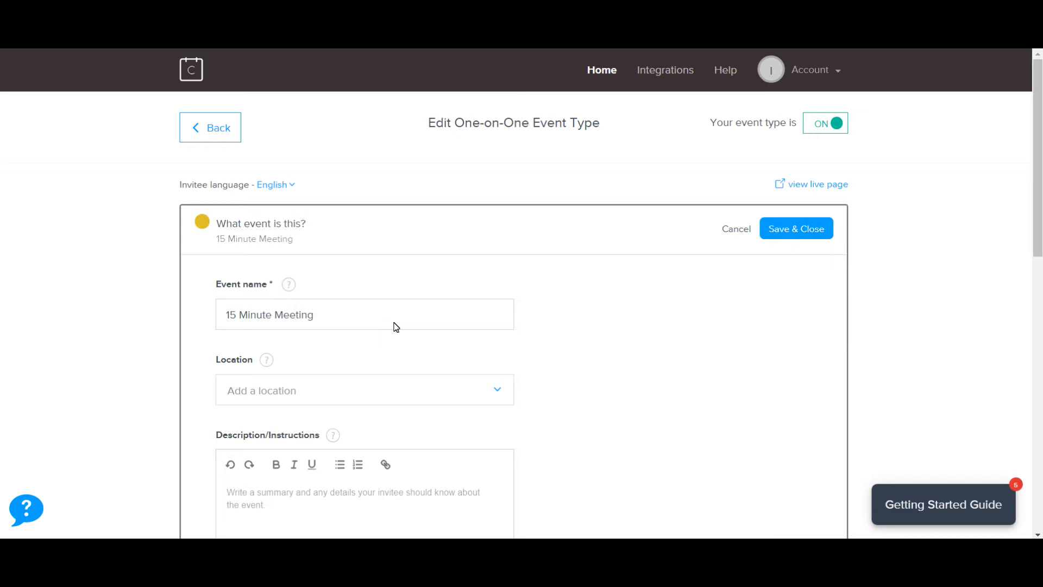
scroll(391, 325, "down", 3)
left_click(312, 249)
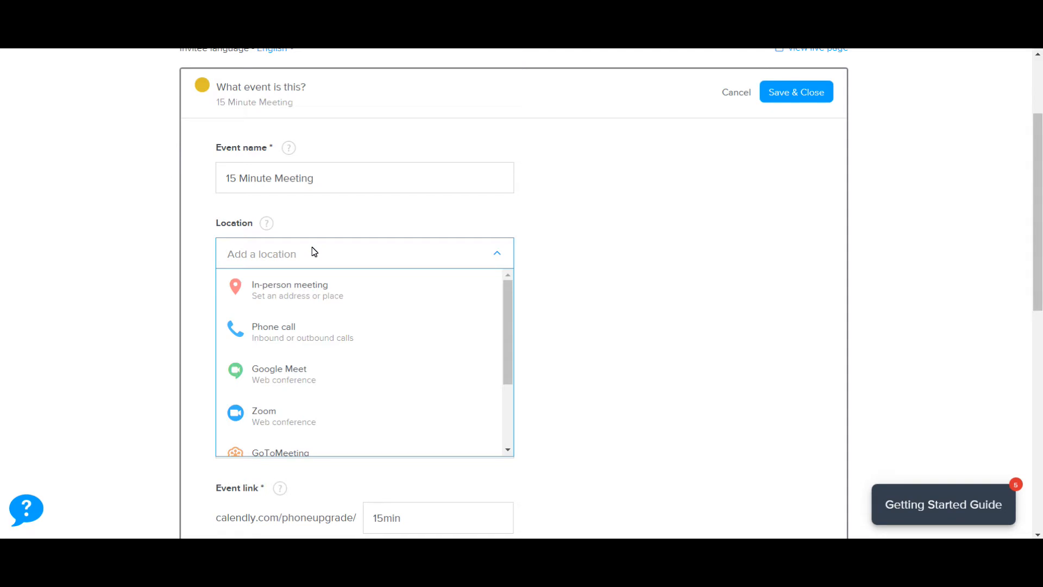
left_click(268, 376)
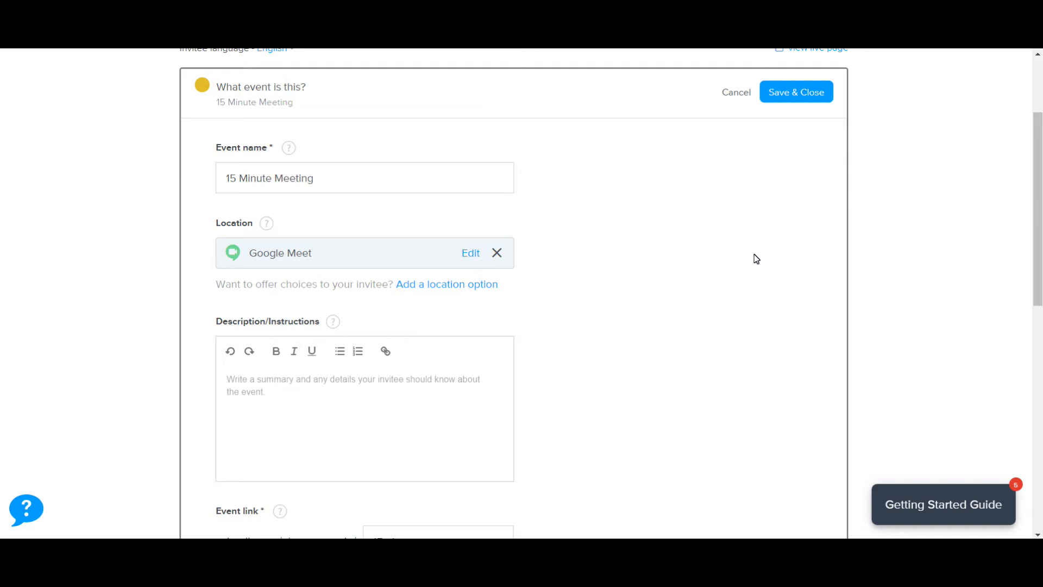
Step: Review the description, event link and color of the 15 Minute Meeting, and save the event details
scroll(547, 293, "down", 2)
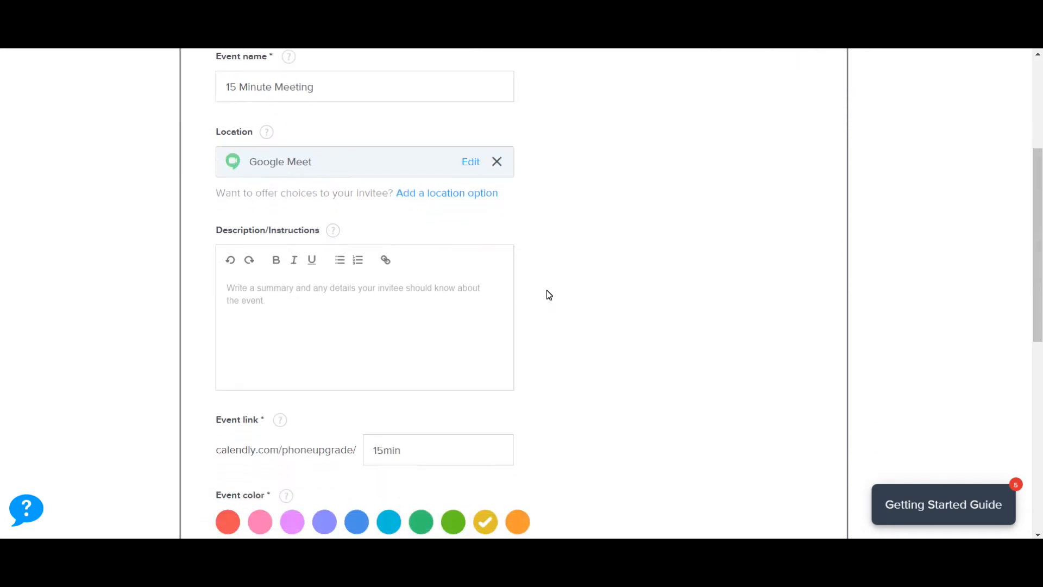
scroll(556, 293, "down", 2)
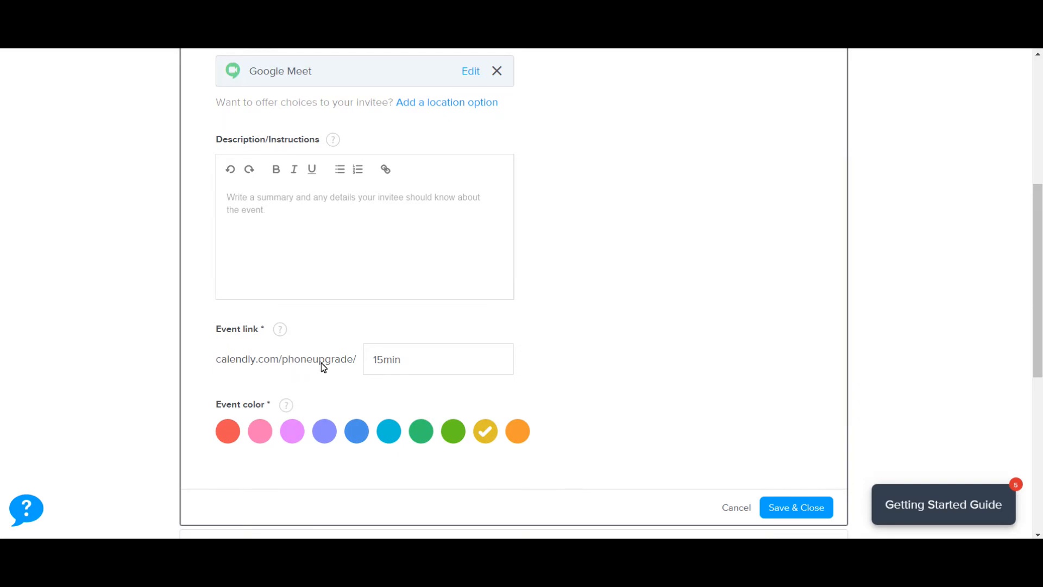
double_click(421, 363)
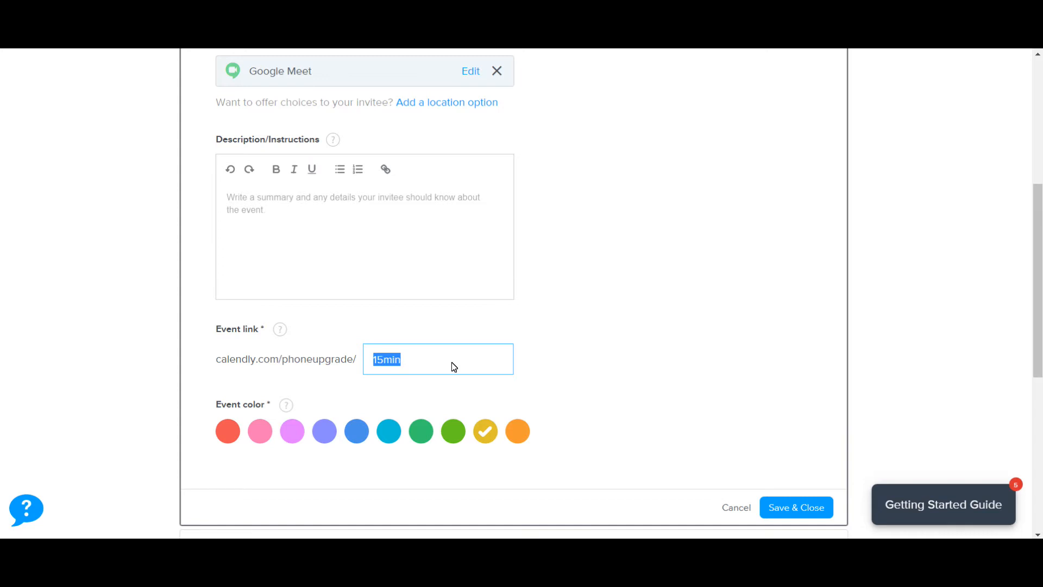
scroll(481, 280, "down", 2)
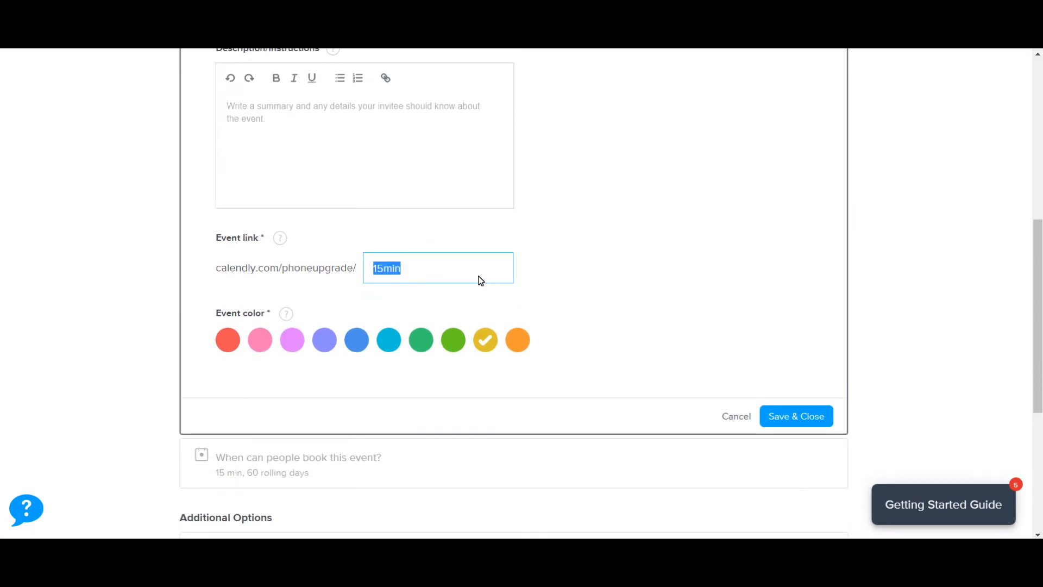
left_click(809, 430)
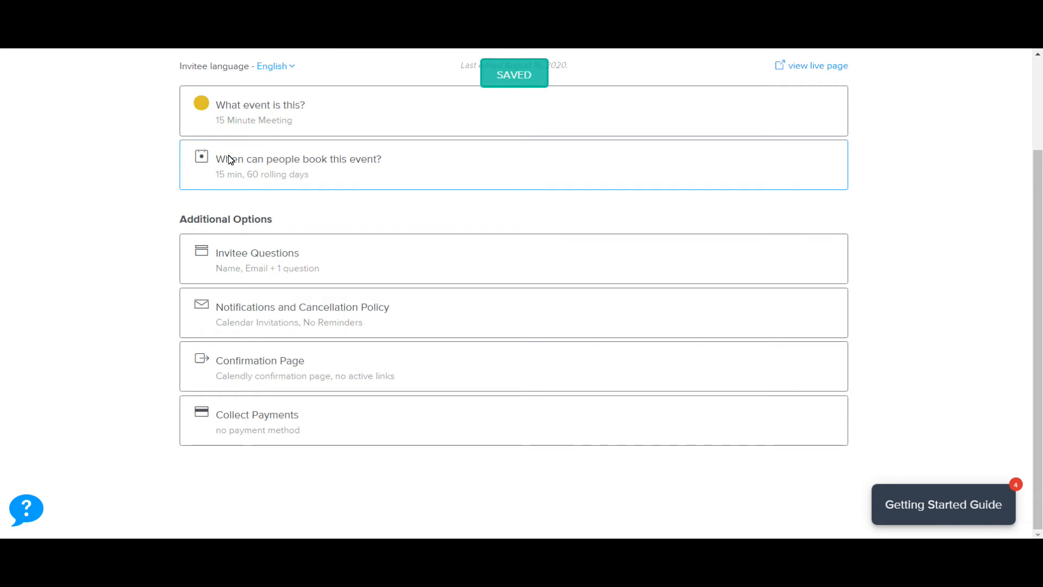
Step: Open the event's booking settings and examine the duration, date range, time zone and availability options
left_click(296, 164)
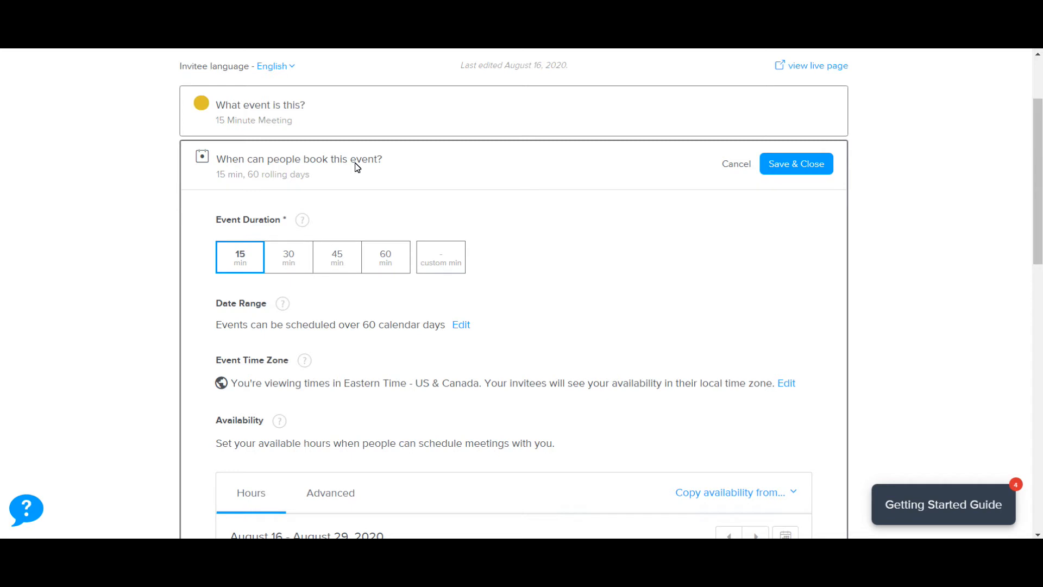
scroll(389, 309, "down", 1)
scroll(365, 303, "up", 1)
scroll(354, 301, "down", 1)
scroll(354, 307, "down", 1)
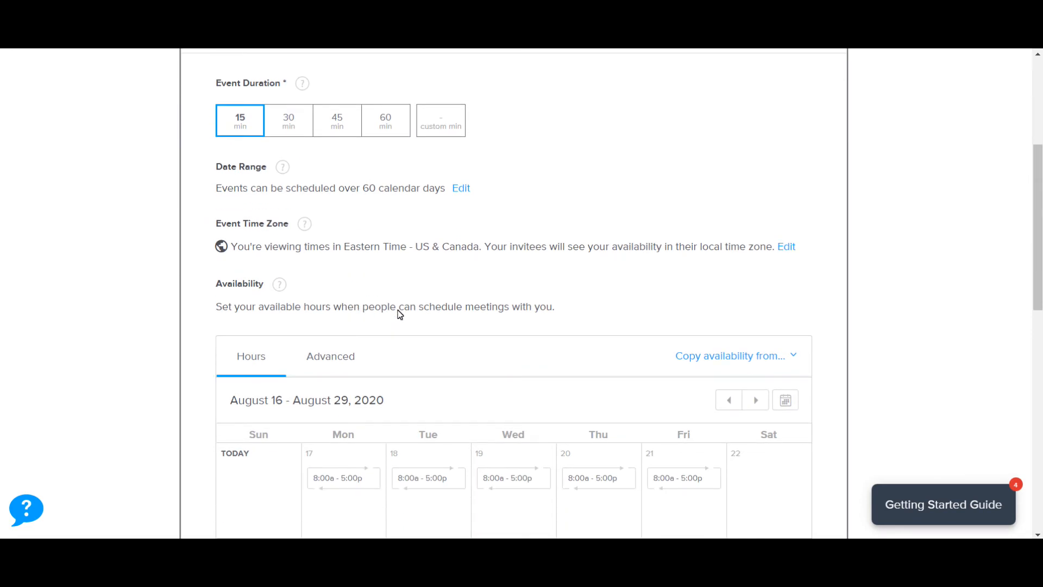
scroll(382, 284, "down", 2)
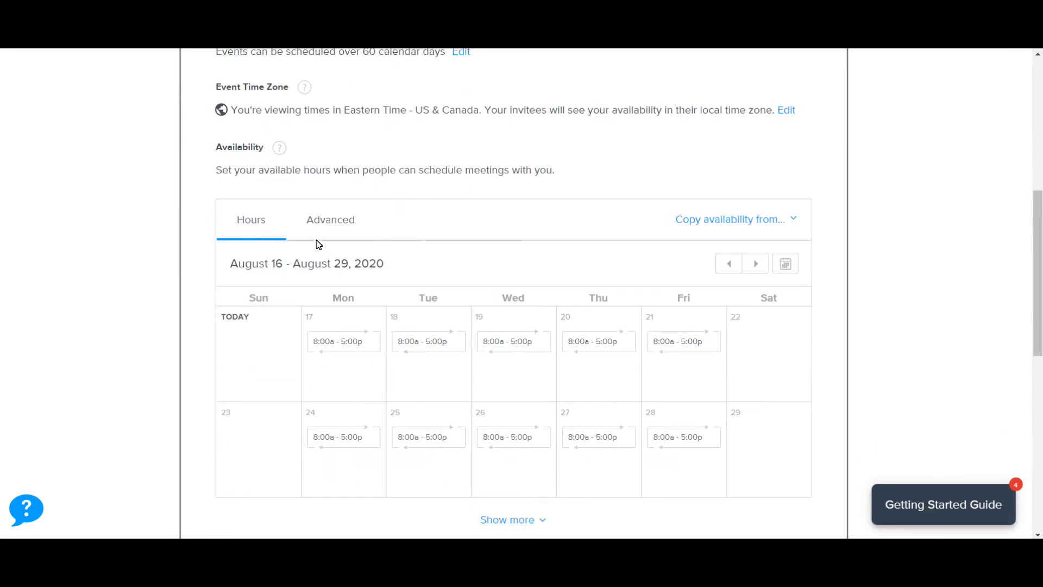
left_click(329, 220)
left_click(261, 222)
scroll(362, 281, "down", 2)
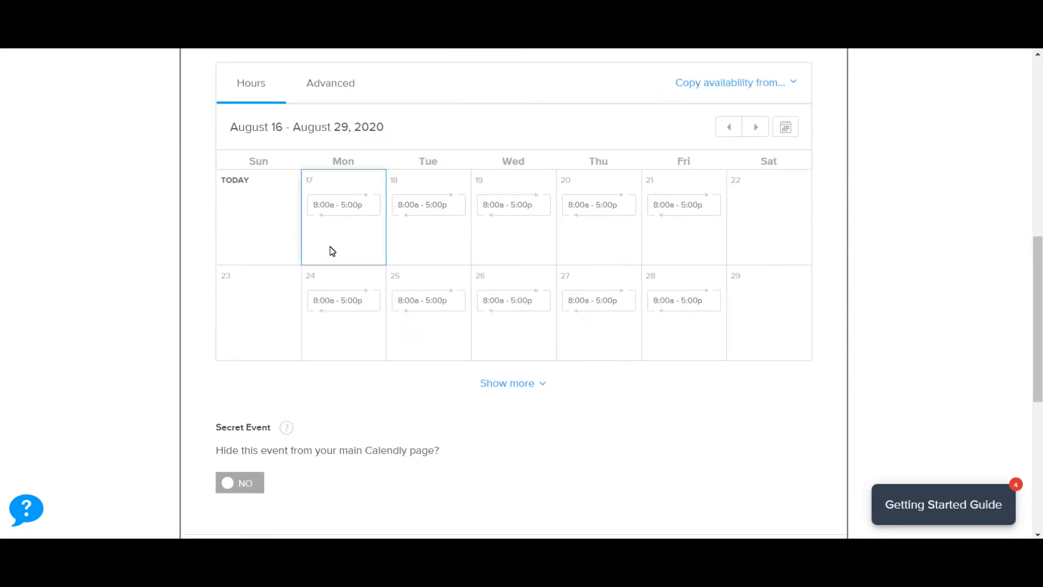
Step: Edit the availability for Monday, August 17, setting the interval from 02:00 pm to 03:00 pm
left_click(339, 204)
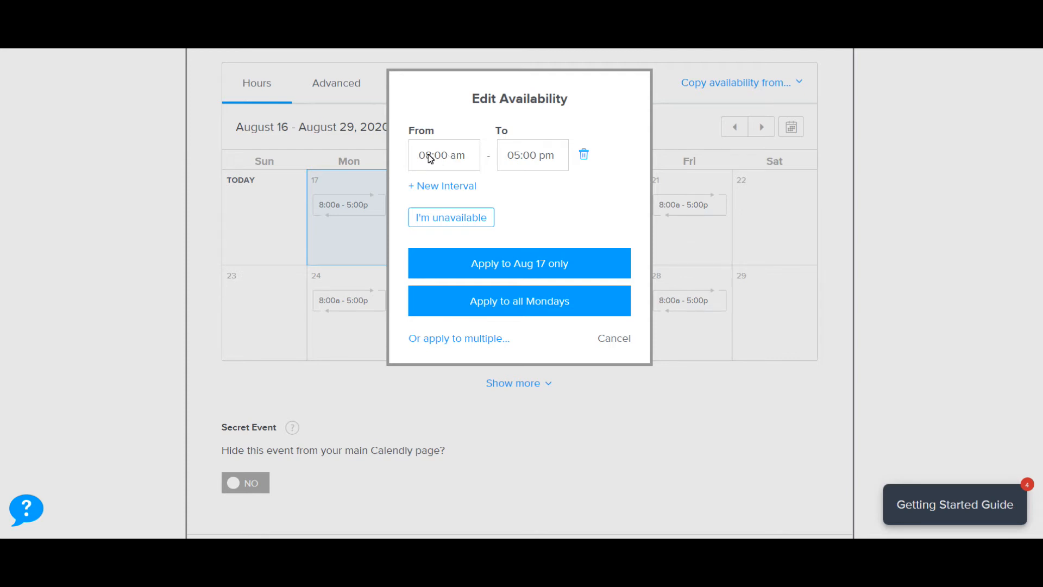
left_click(430, 154)
key("BackSpace")
type("2")
left_click(457, 156)
key("BackSpace")
type("p")
left_click(519, 156)
key("BackSpace")
type("3")
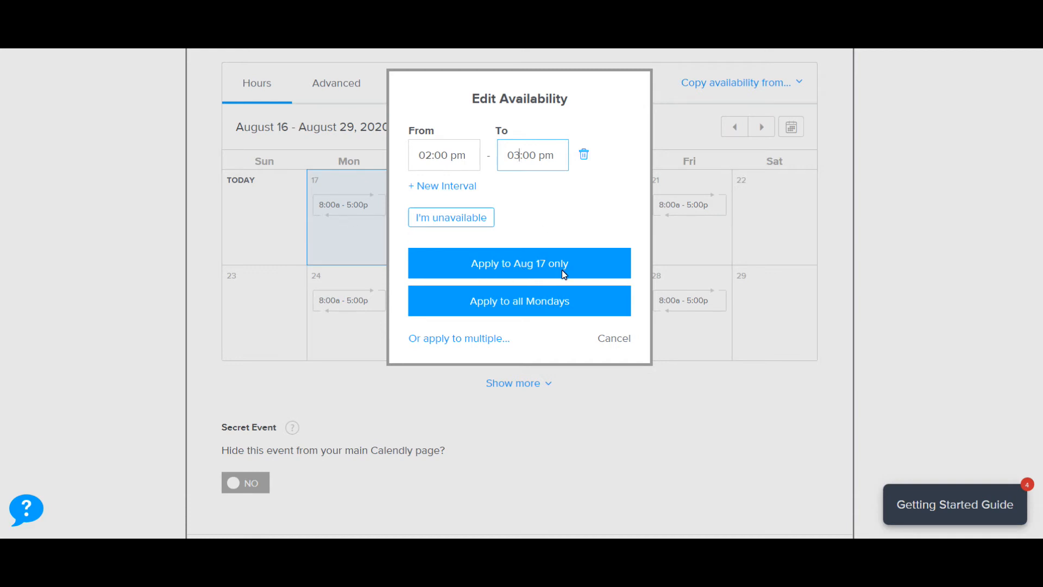
Step: Apply the edited availability to repeating Mondays, Wednesdays and Fridays
left_click(428, 340)
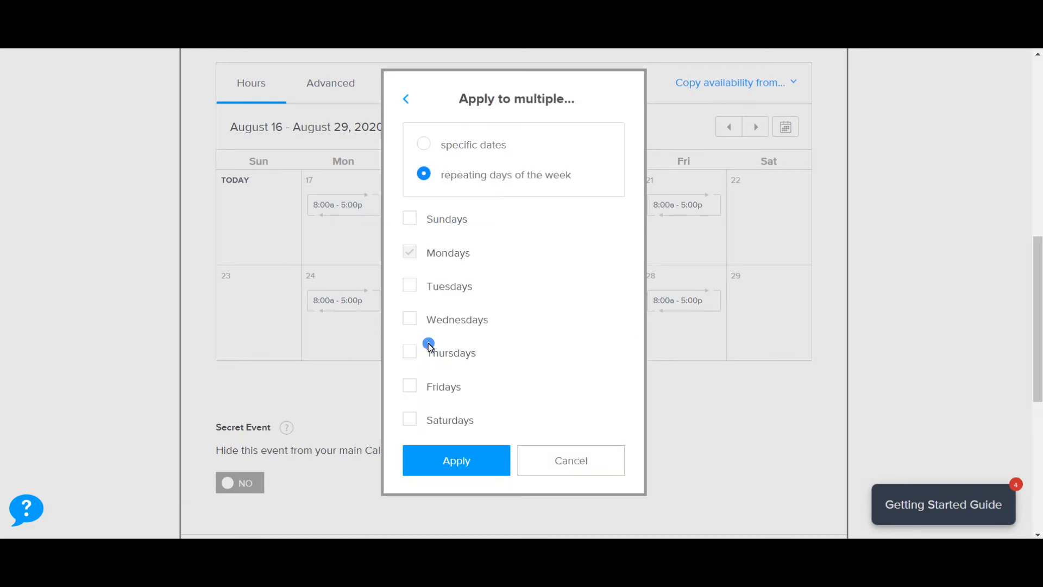
left_click(410, 287)
left_click(410, 318)
left_click(410, 353)
left_click(409, 285)
left_click(410, 353)
left_click(411, 386)
left_click(465, 461)
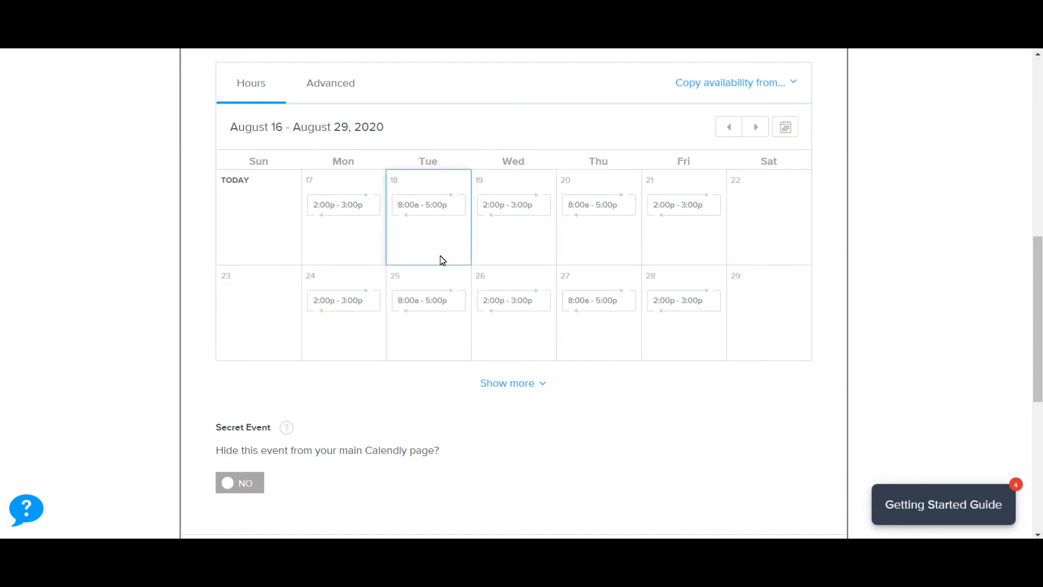
Step: Remove the available hours from August 18 and apply the unavailability to all Tuesdays and Thursdays
left_click(418, 208)
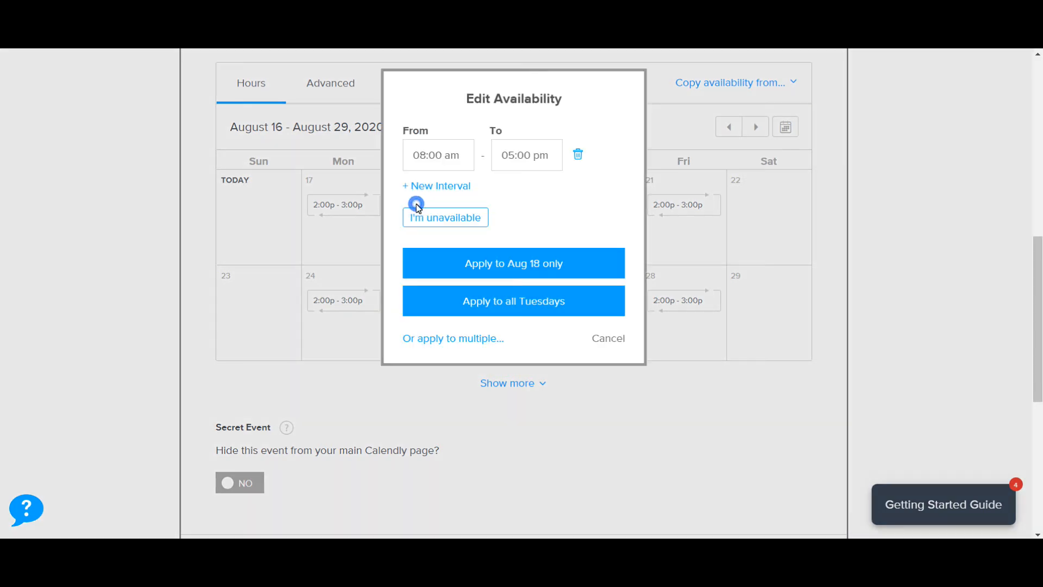
left_click(577, 154)
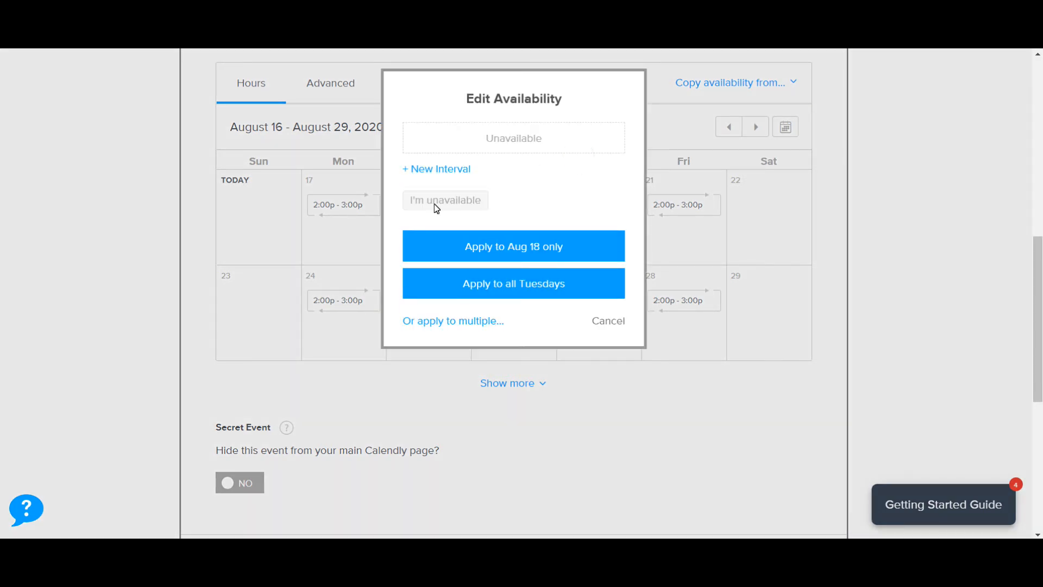
left_click(451, 322)
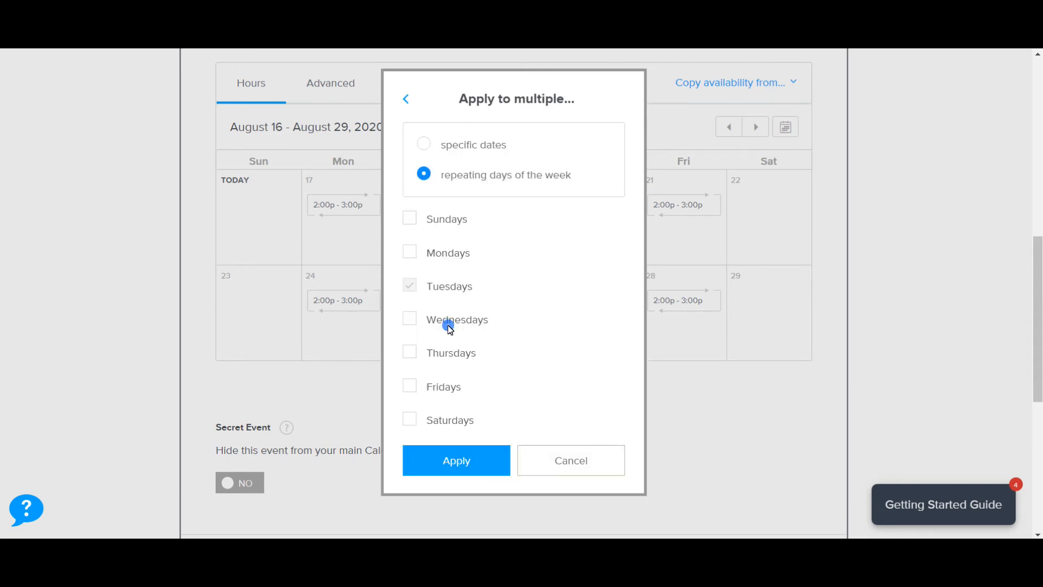
left_click(410, 352)
left_click(461, 462)
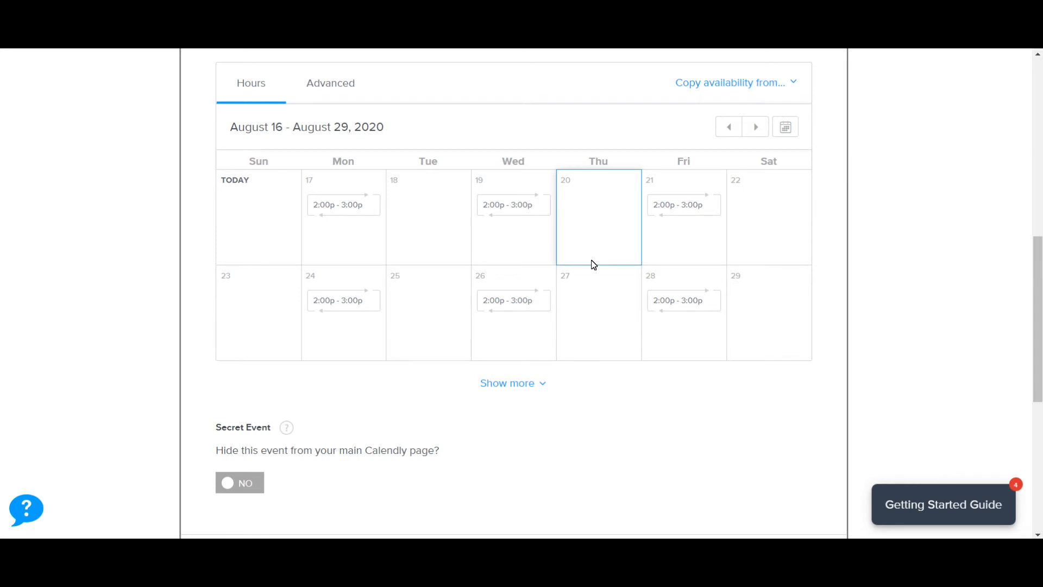
Step: In the advanced availability settings, try 5 min availability increments, and then set the increments to 15 min
left_click(352, 85)
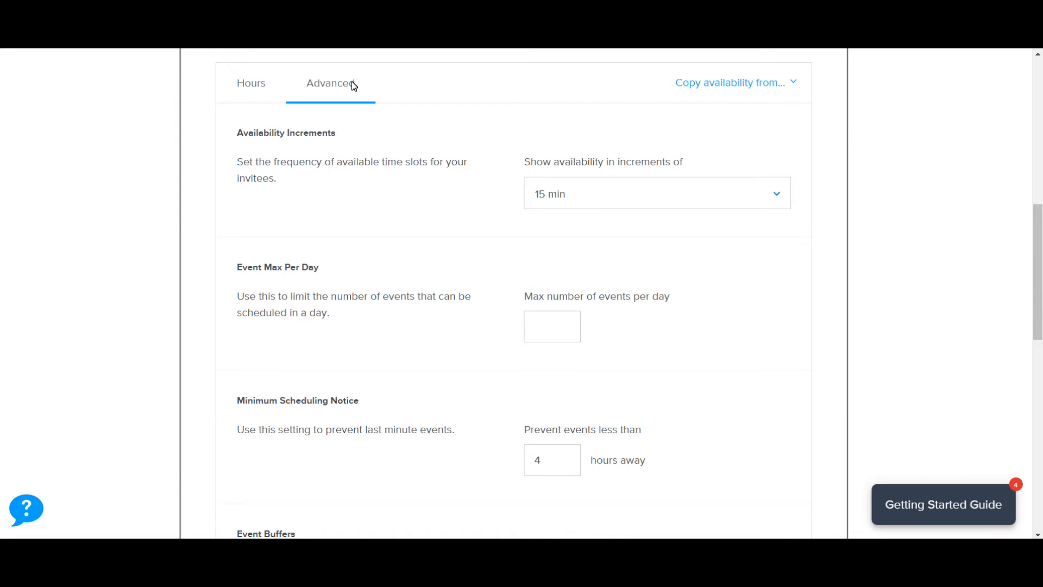
left_click(644, 188)
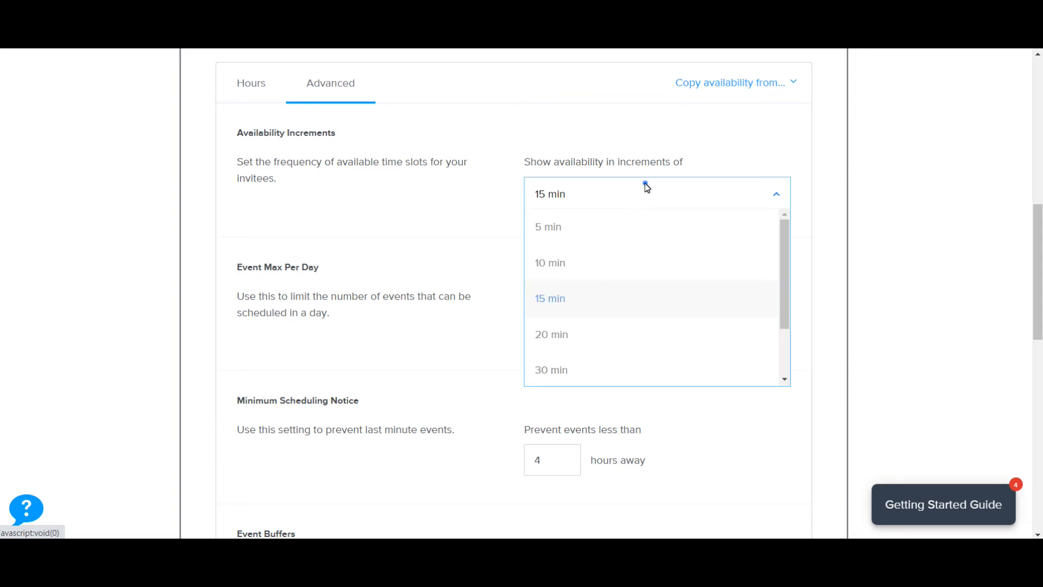
left_click(588, 245)
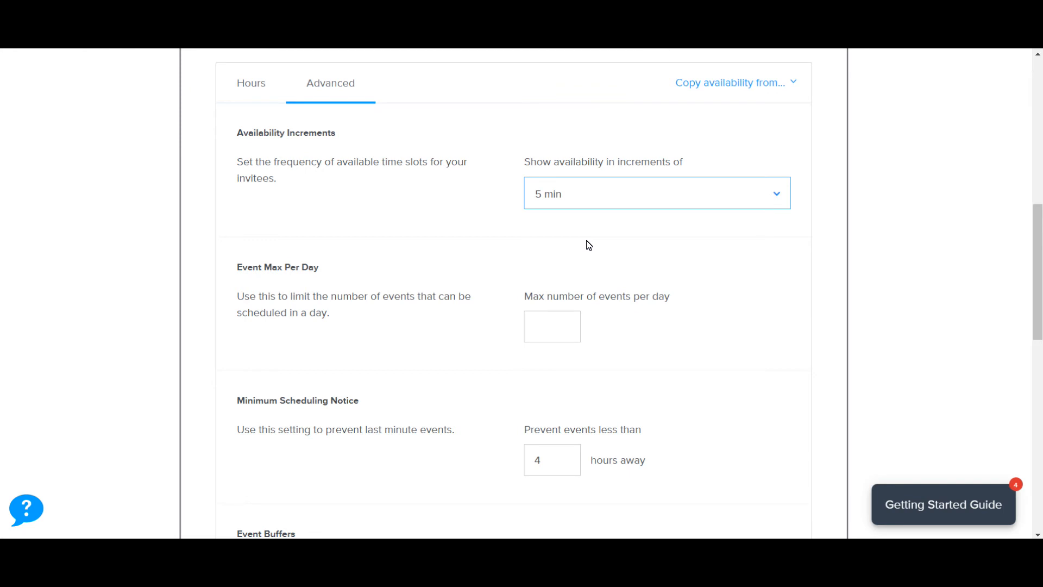
left_click(593, 183)
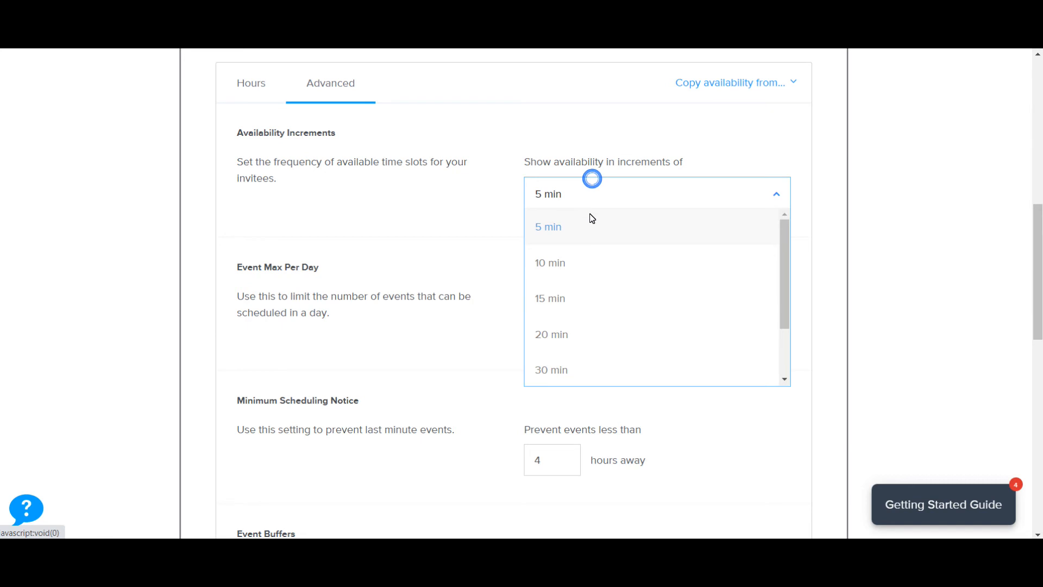
left_click(555, 299)
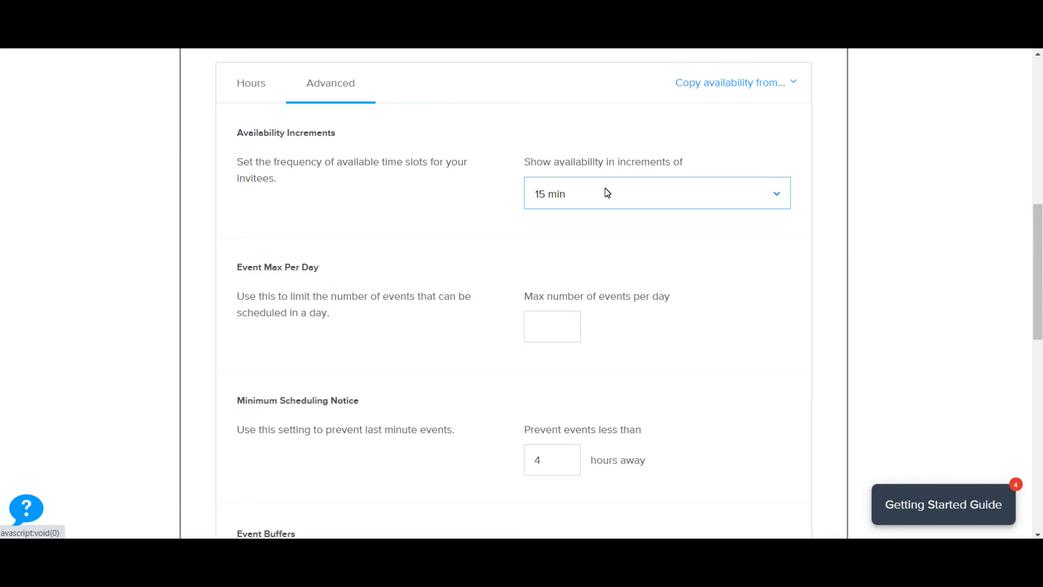
Step: Set the minimum scheduling notice to 1 hour and save the booking settings
scroll(603, 200, "down", 3)
left_click(572, 187)
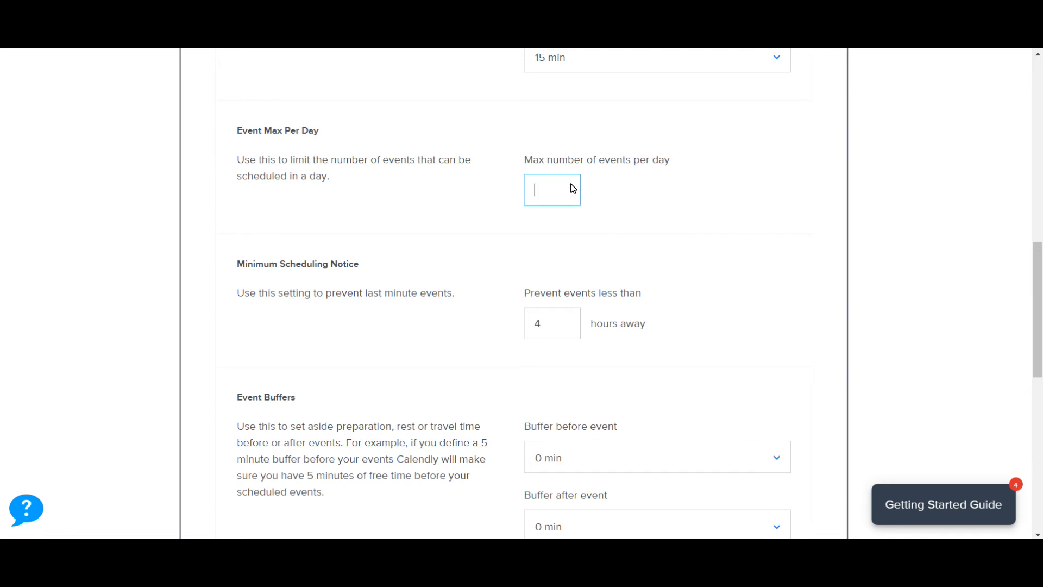
scroll(565, 199, "down", 2)
double_click(551, 237)
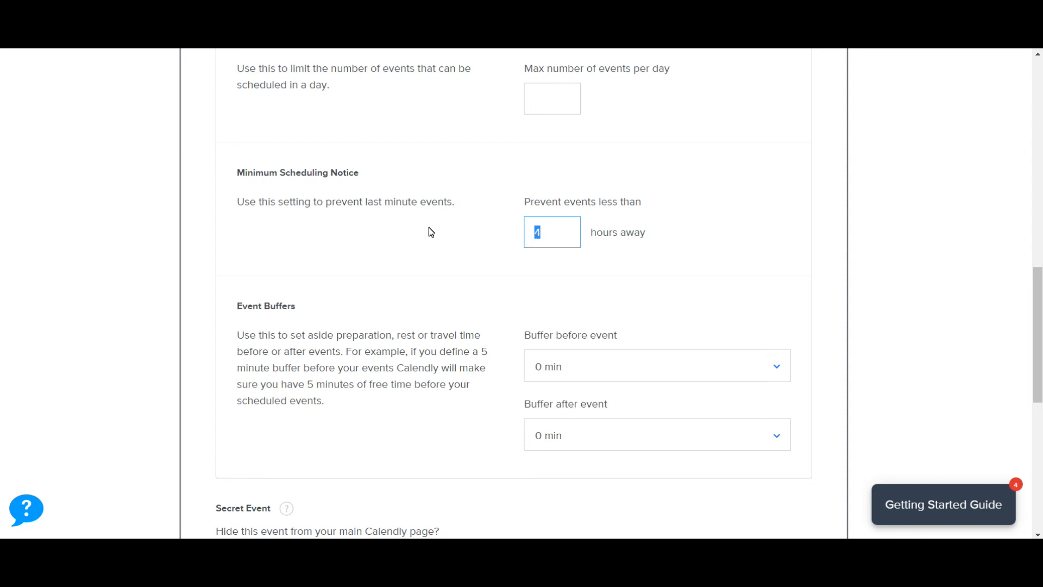
type("1")
scroll(433, 293, "down", 2)
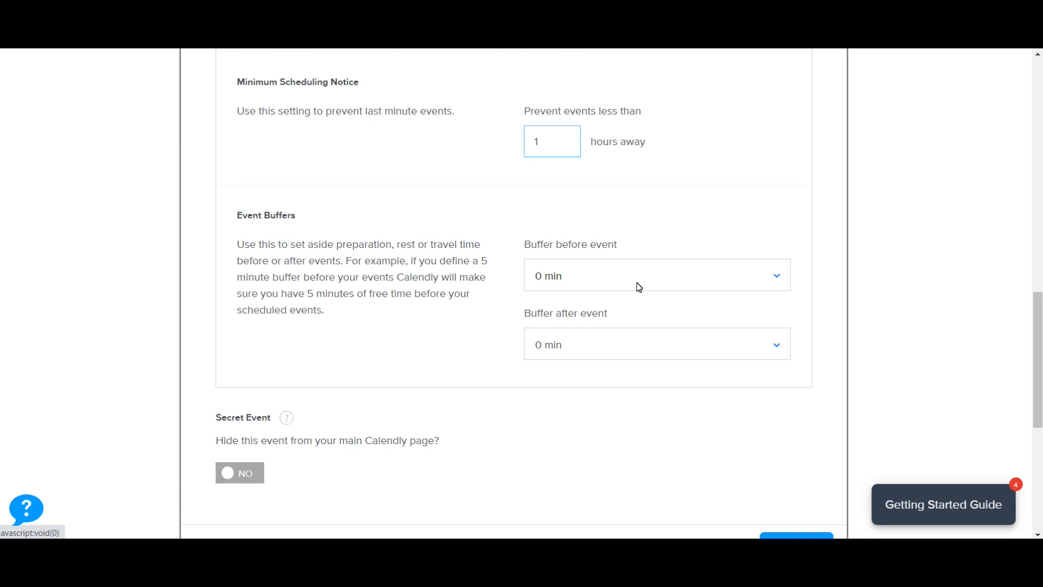
scroll(637, 283, "down", 3)
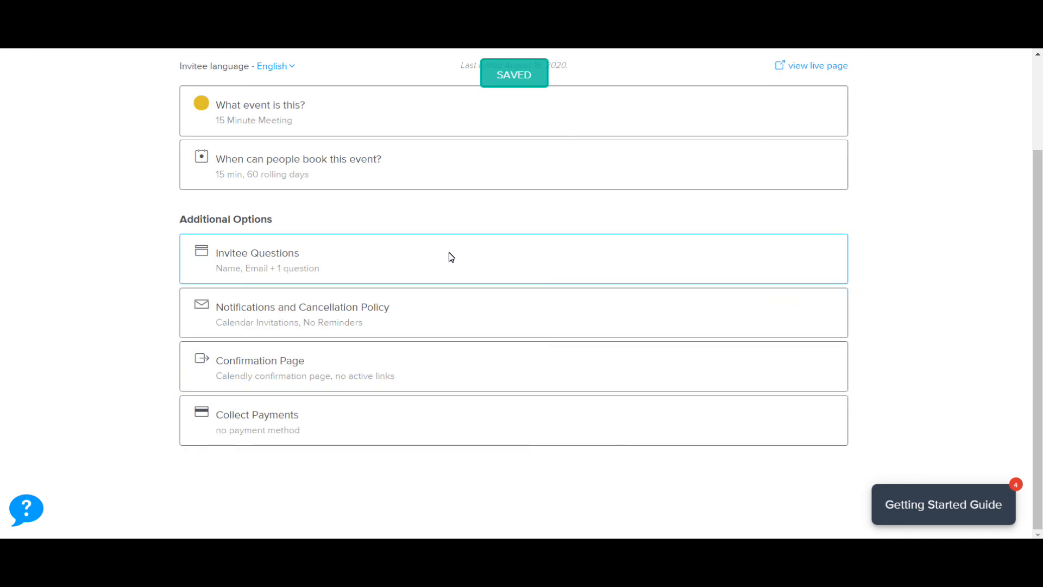
Step: Review the invitee questions, try adding a new question, and discard the changes to the section
left_click(252, 261)
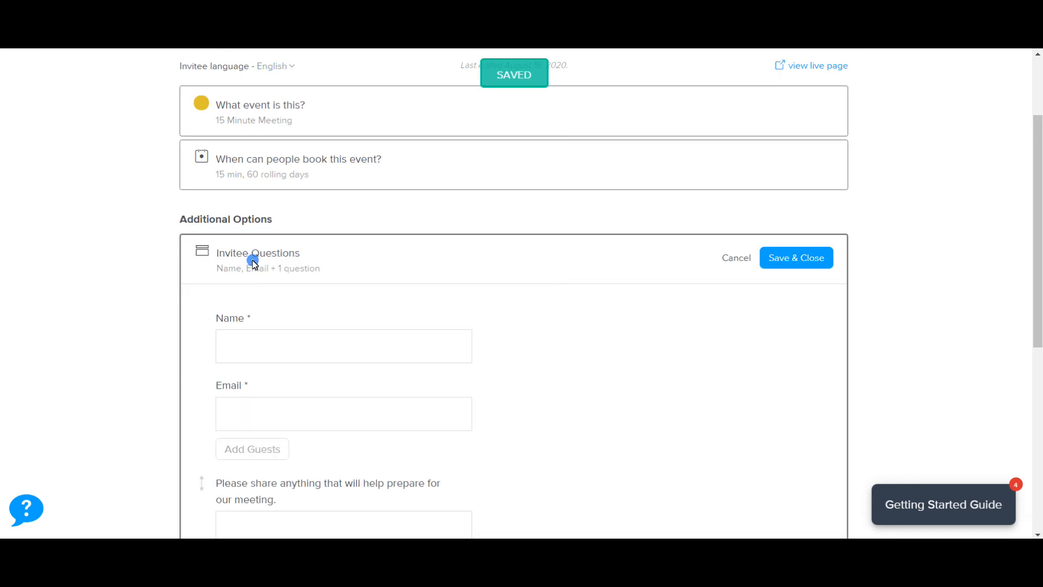
scroll(280, 257, "down", 2)
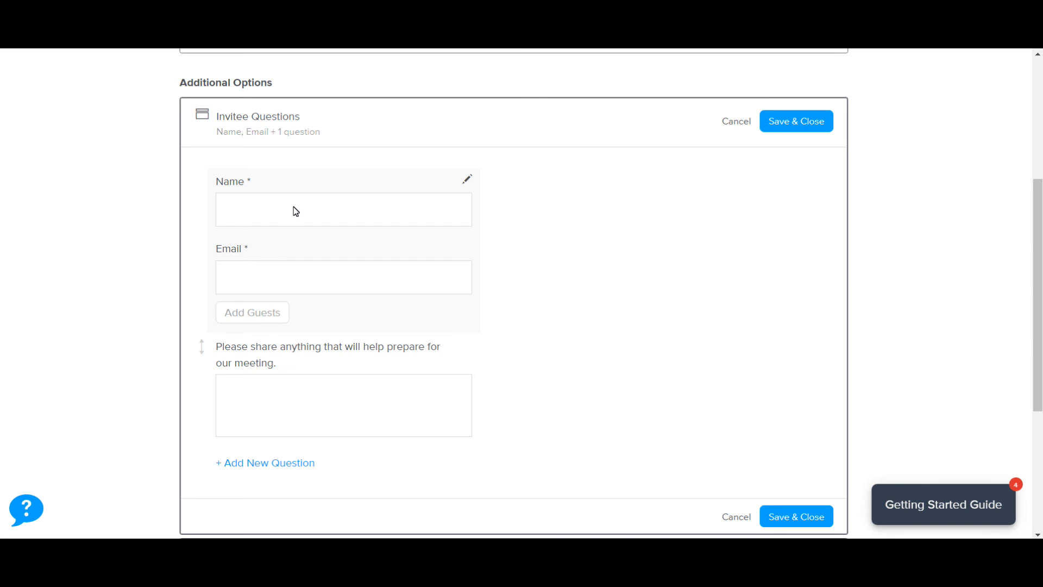
scroll(293, 211, "down", 2)
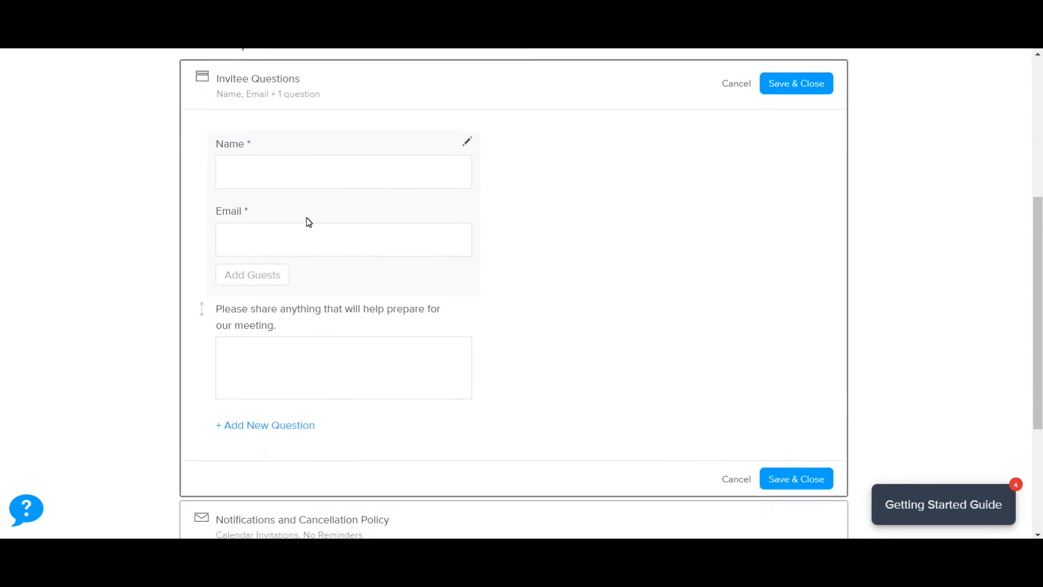
left_click(287, 374)
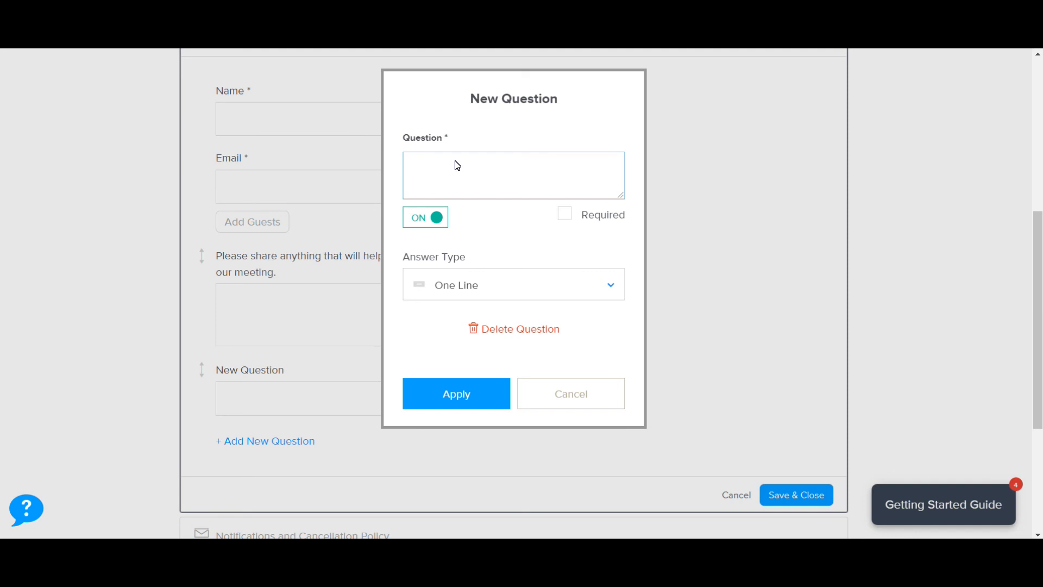
left_click(553, 384)
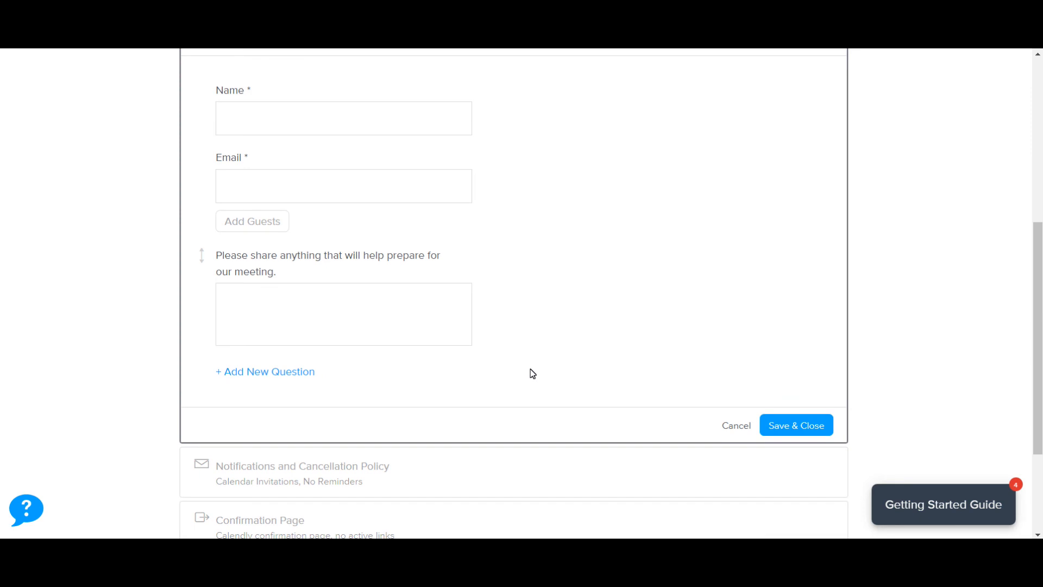
scroll(482, 345, "down", 3)
left_click(745, 288)
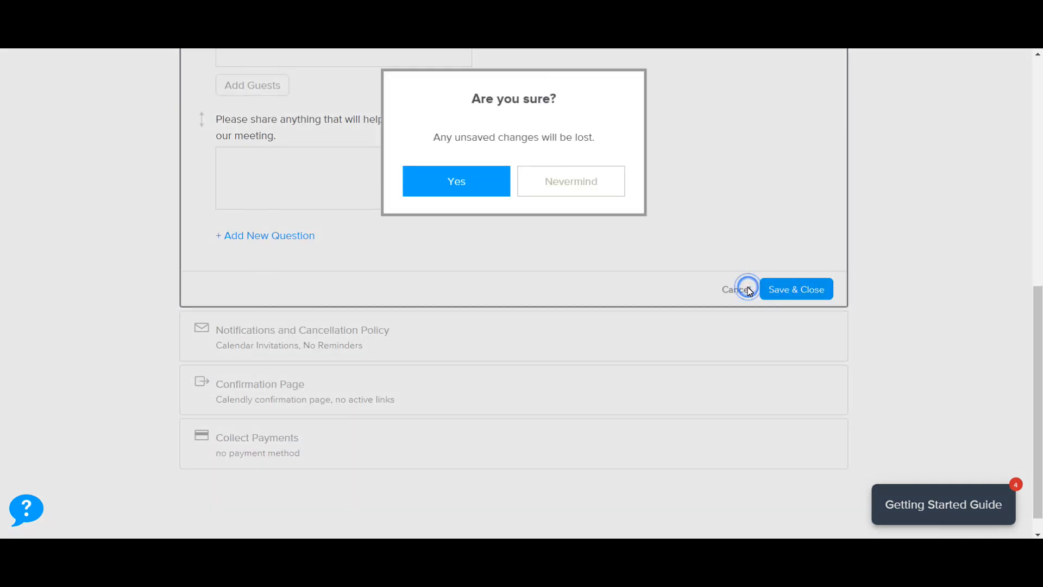
left_click(455, 190)
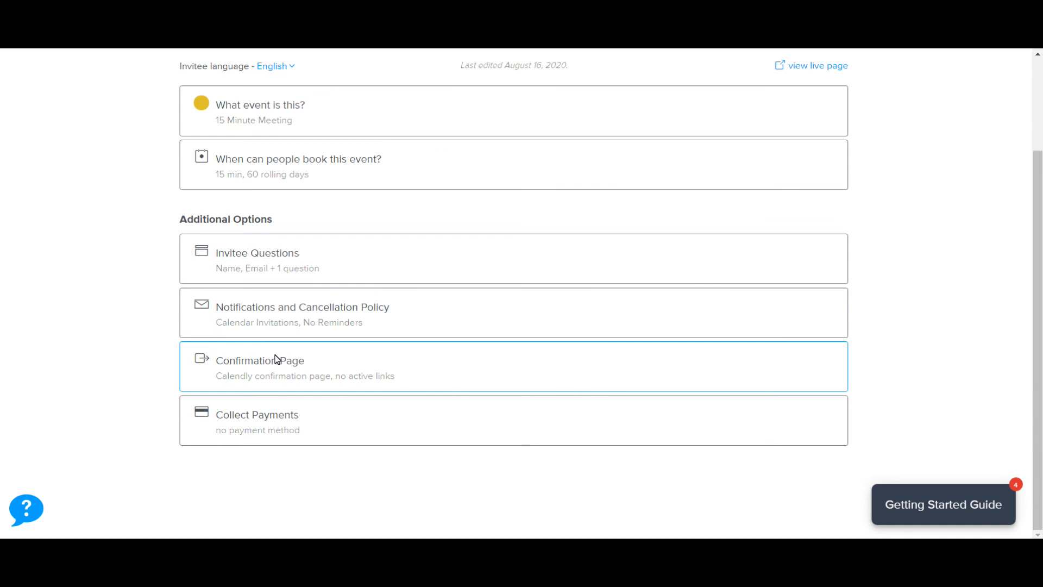
Step: View the event type's live booking page and check the available times for Monday, August 17
scroll(296, 359, "up", 3)
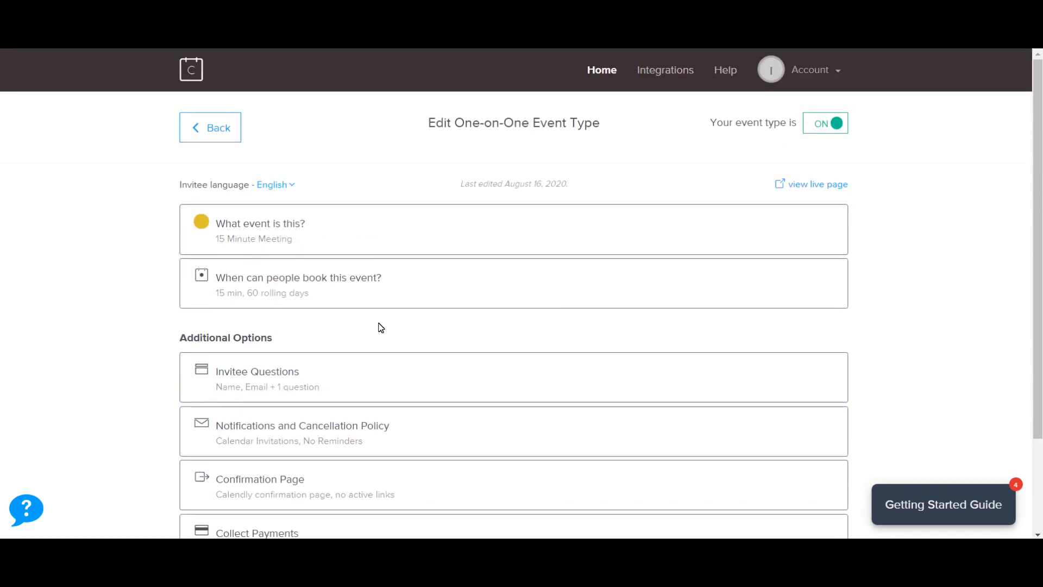
left_click(804, 190)
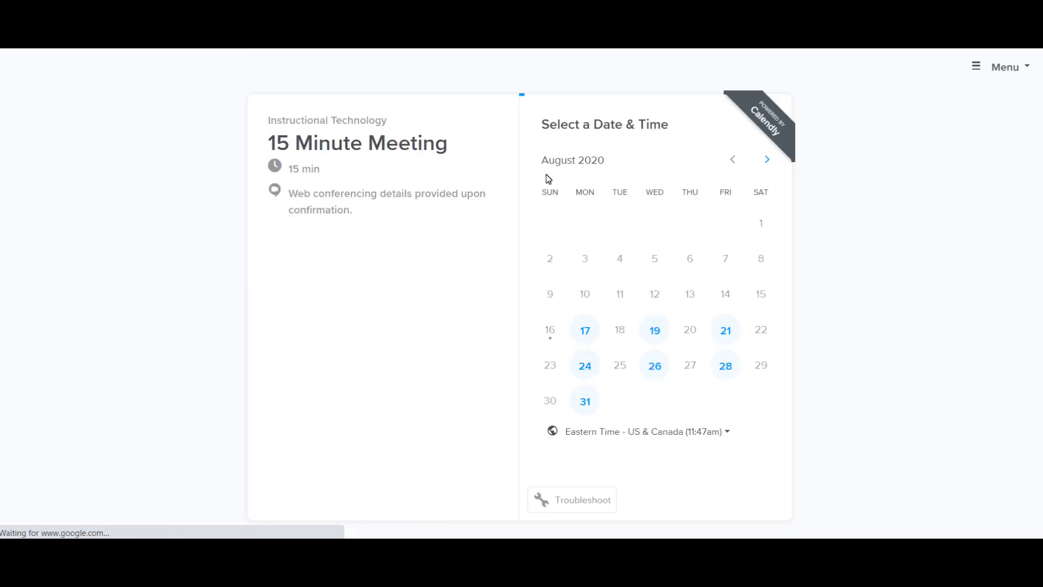
left_click(592, 337)
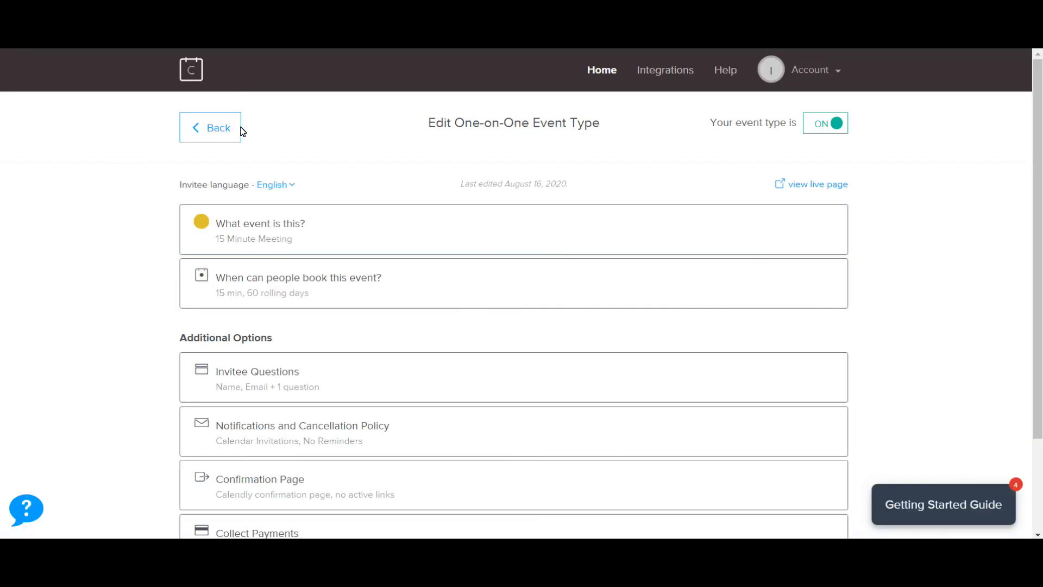
Step: Leave the event type editor and view the upcoming scheduled events
left_click(226, 133)
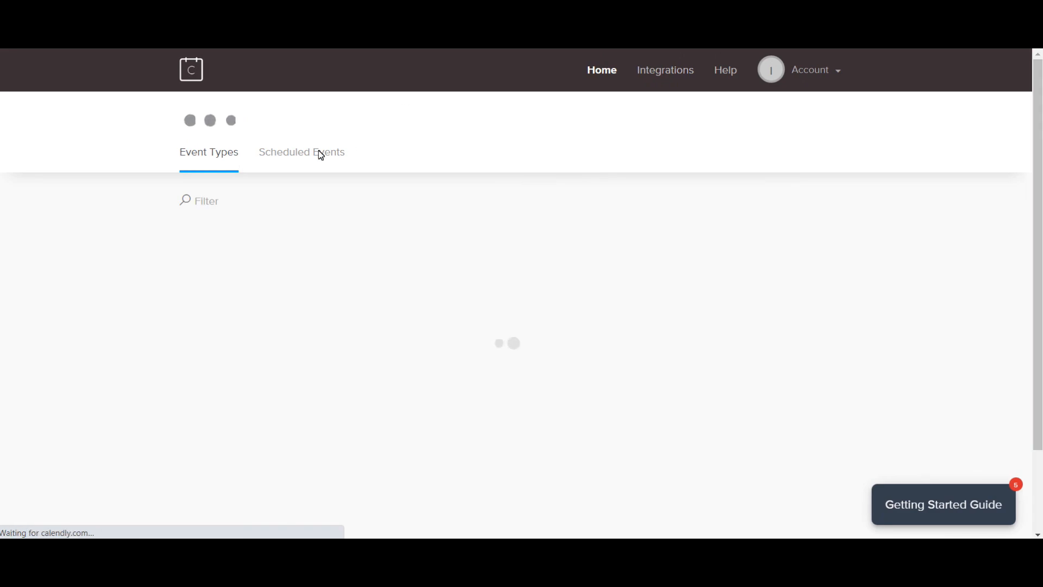
left_click(303, 153)
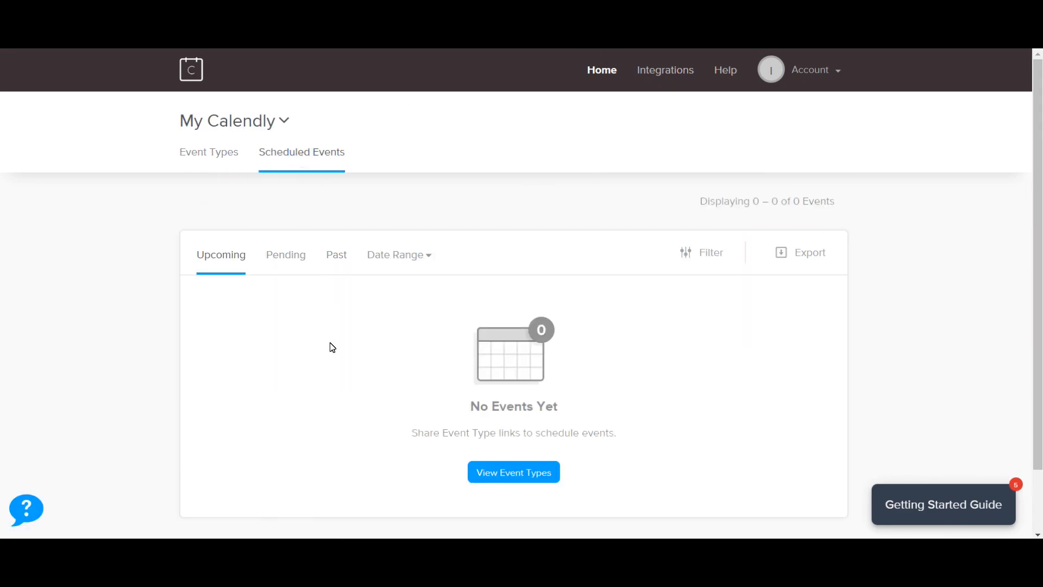